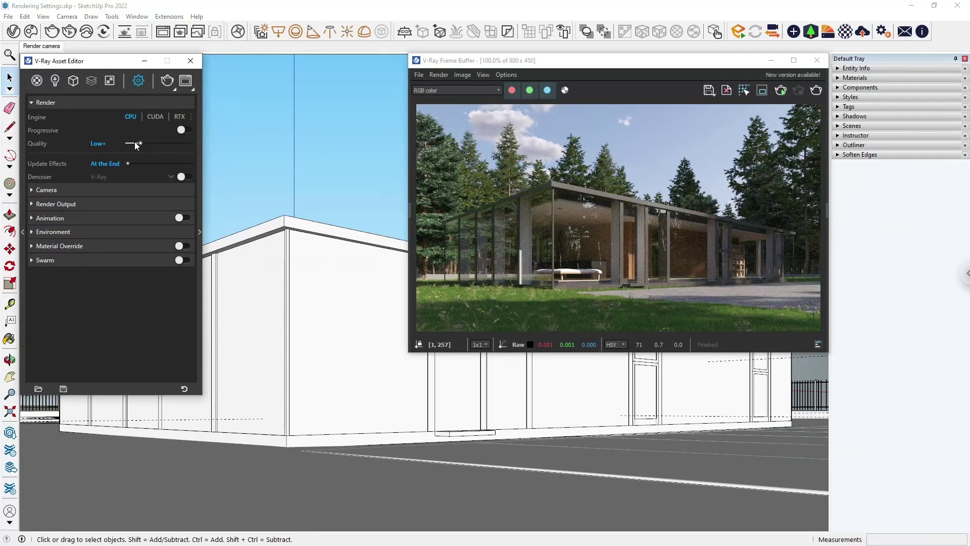
# Step: Drag the V-Ray Quality slider from Low+ up to High
pyautogui.moveTo(135, 142); pyautogui.dragTo(178, 143)
# Step: Switch on the V-Ray denoiser, then expand and read the lighting tutorial's YouTube description
pyautogui.click(181, 177)
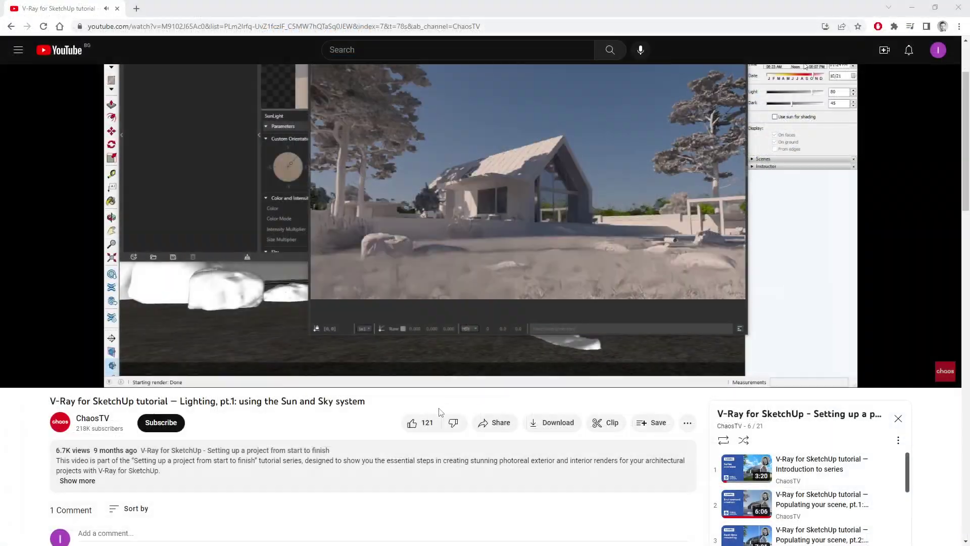
pyautogui.click(140, 475)
pyautogui.scroll(-2, 151, 465)
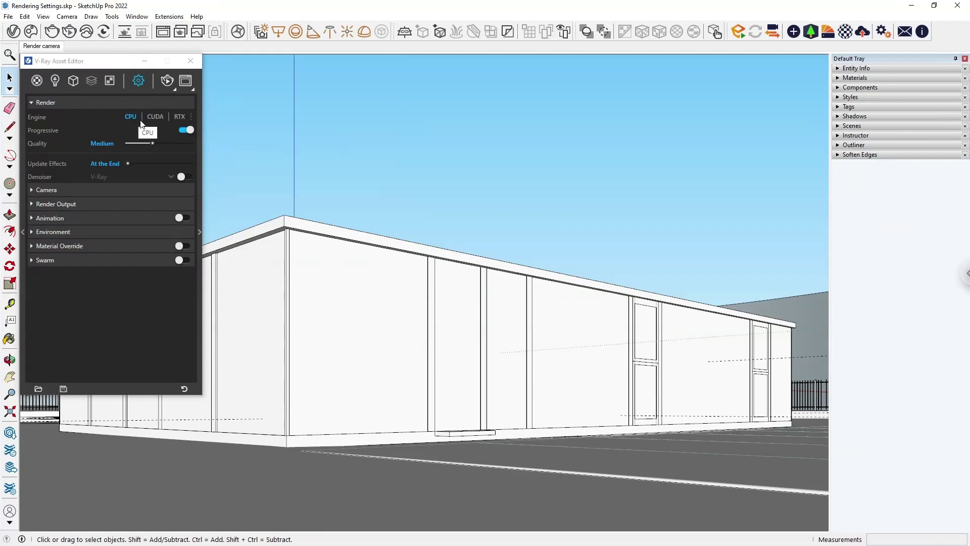
# Step: Enable GTX 970, RTX 3090 and AMD Ryzen CPU as render devices, then switch the engine to RTX
pyautogui.click(153, 119)
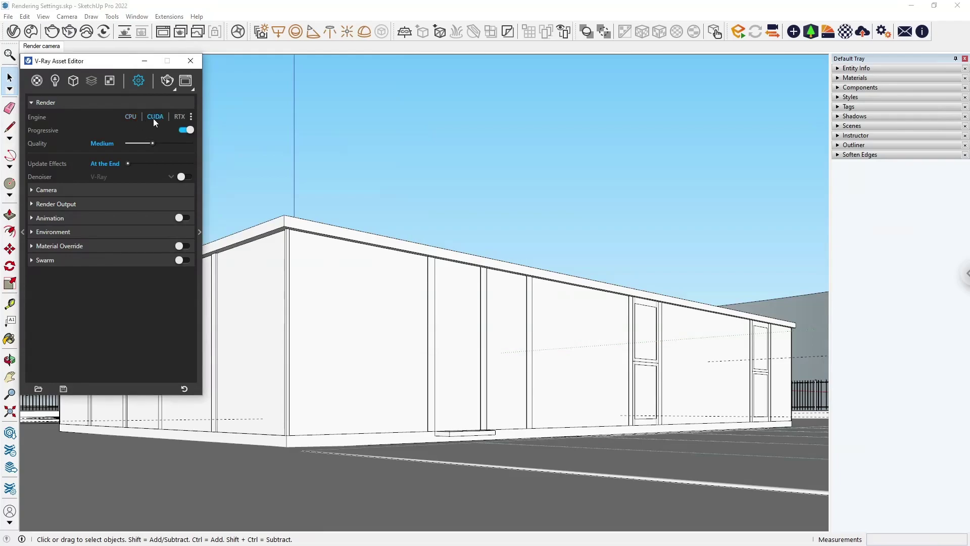
pyautogui.click(191, 117)
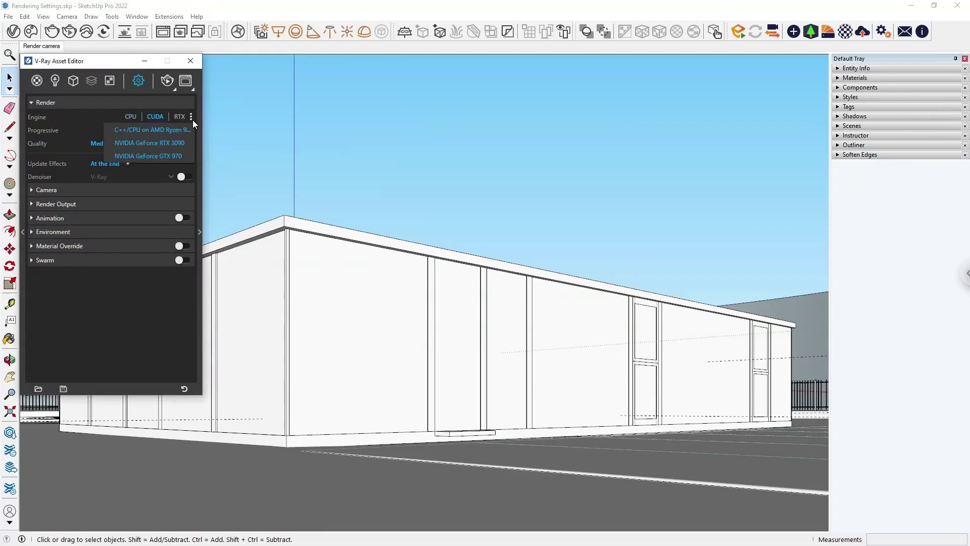
pyautogui.click(186, 154)
pyautogui.click(187, 141)
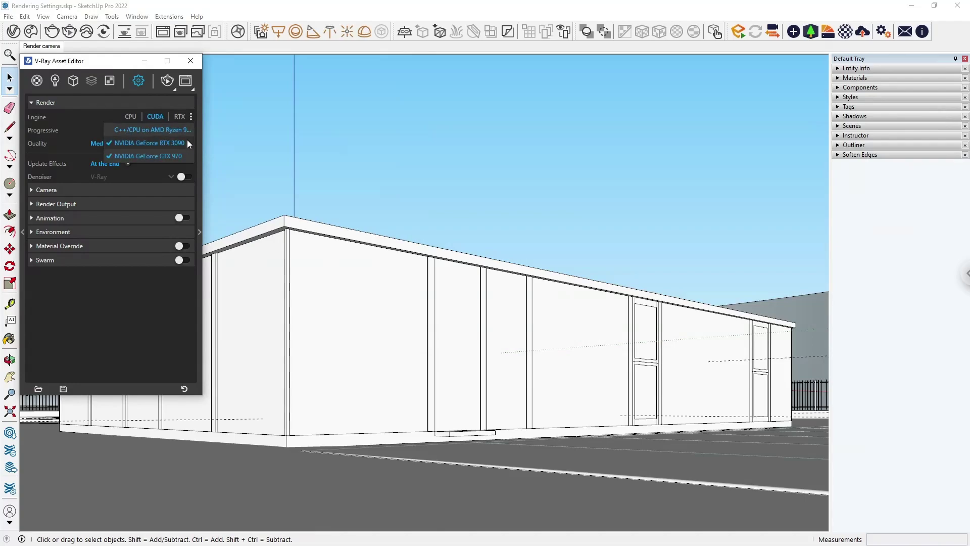
pyautogui.click(187, 131)
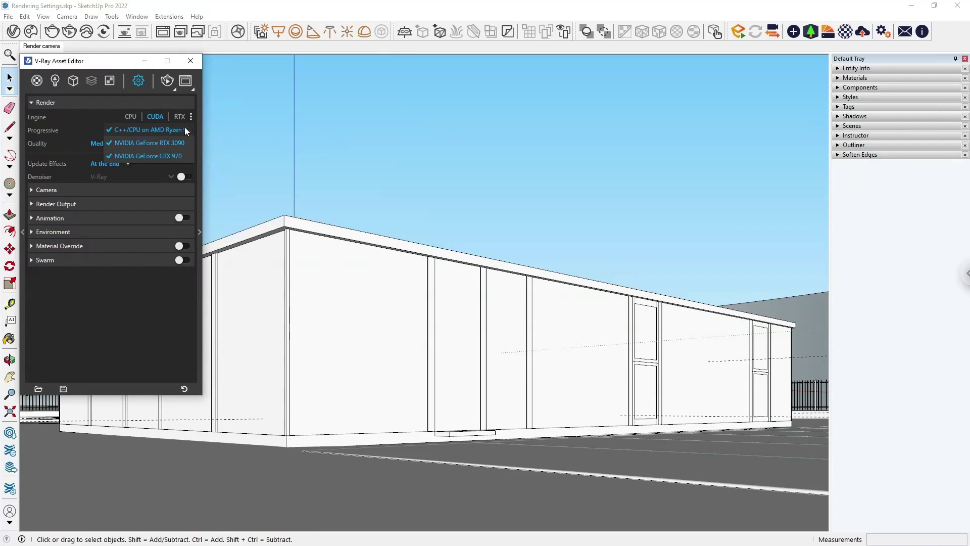
pyautogui.click(182, 117)
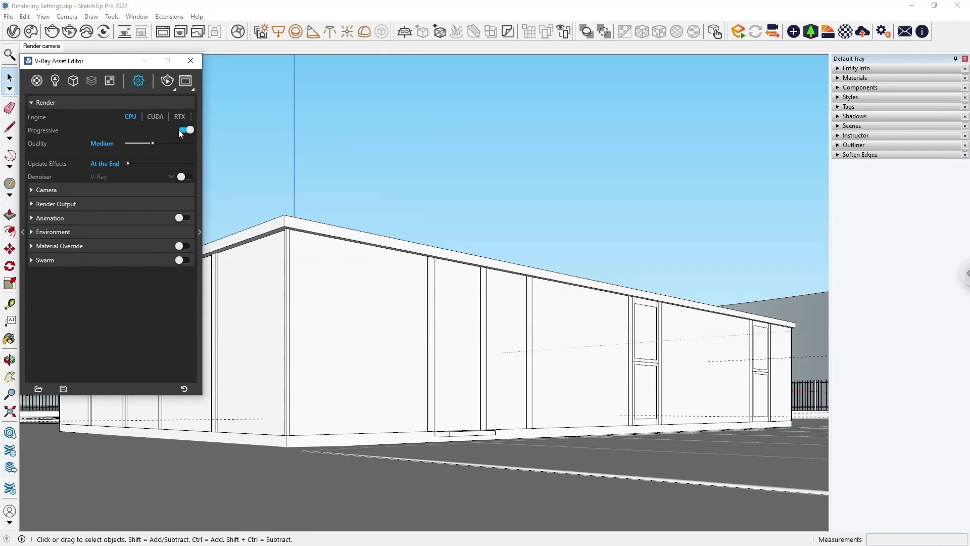
# Step: Render the house scene with V-Ray on the CPU engine, leaving the render mode unchanged
pyautogui.click(174, 89)
pyautogui.click(175, 91)
pyautogui.click(52, 32)
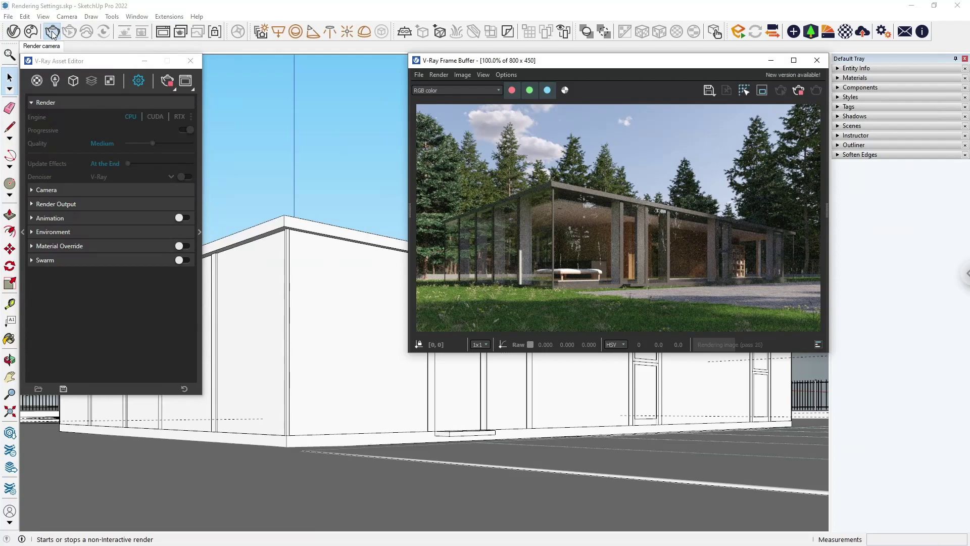
# Step: Stop the running render, disable Progressive, and re-render the scene as a bucket render
pyautogui.click(52, 33)
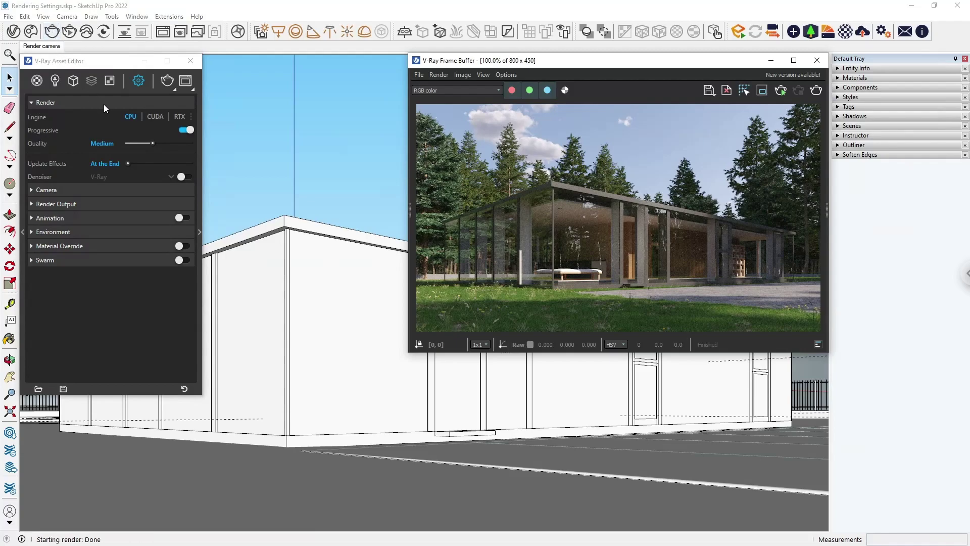
pyautogui.click(183, 131)
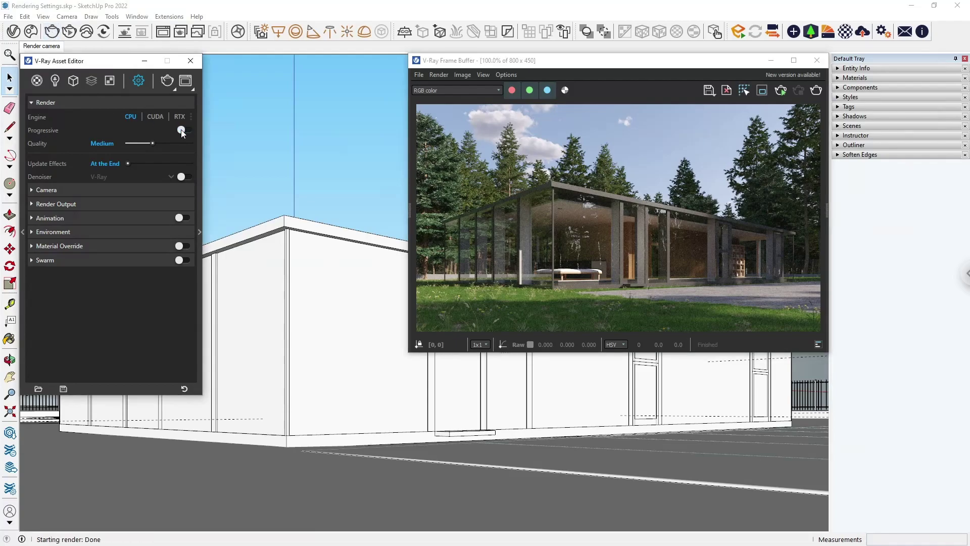
pyautogui.click(168, 80)
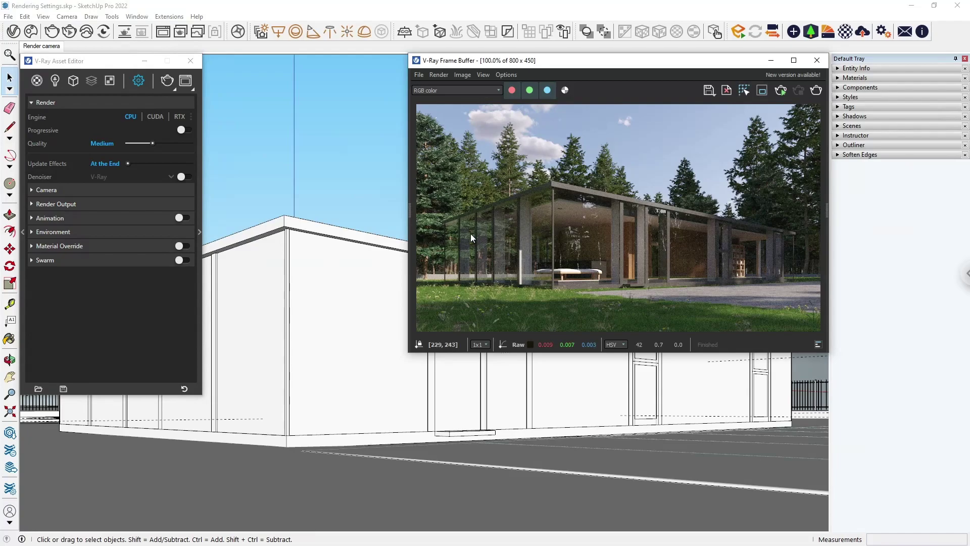
# Step: Move the V-Ray Quality slider from Medium to High, briefly trying Low+ along the way
pyautogui.moveTo(157, 144); pyautogui.dragTo(181, 144)
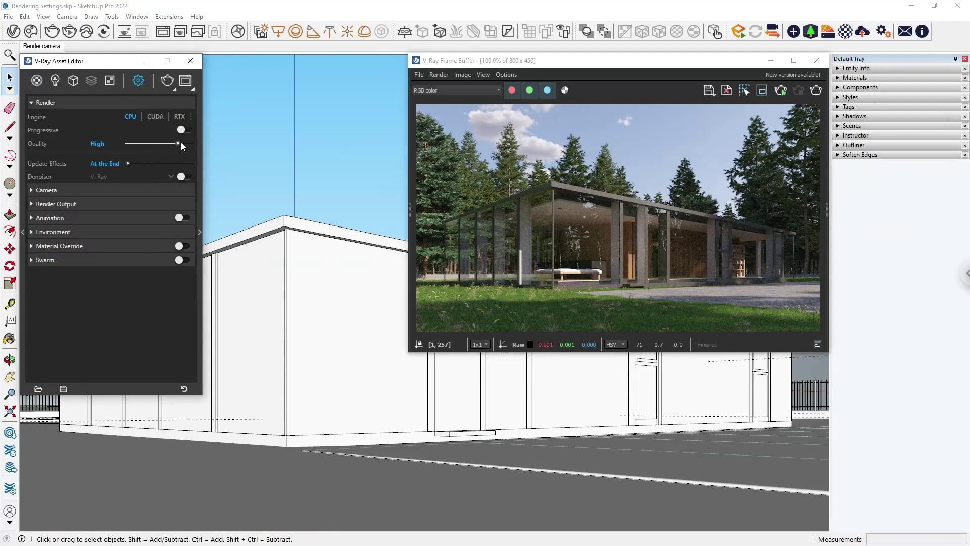
pyautogui.moveTo(180, 143); pyautogui.dragTo(138, 144)
pyautogui.moveTo(137, 143); pyautogui.dragTo(178, 144)
# Step: Keep V-Ray as the denoiser and leave Update Effects at 'At the End' after trying Rapid
pyautogui.click(171, 175)
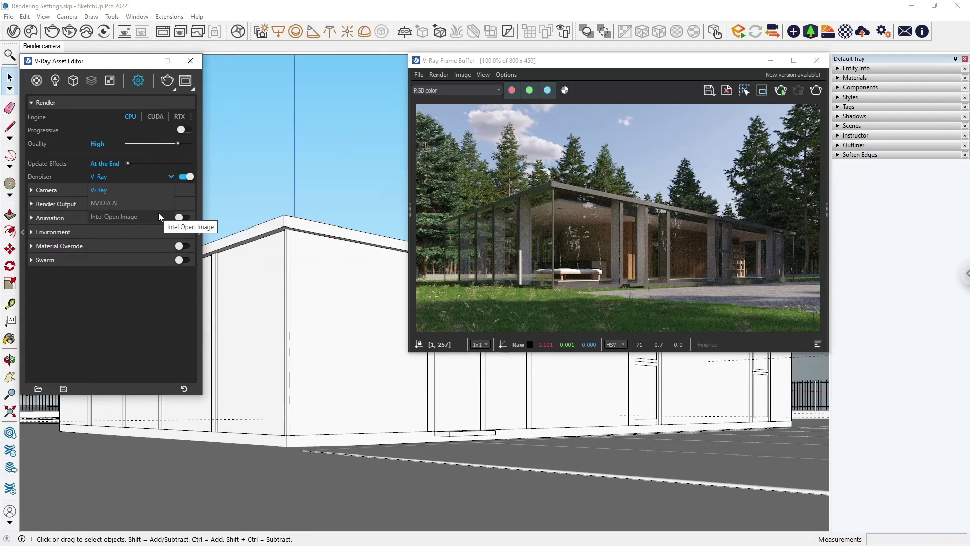
pyautogui.click(150, 189)
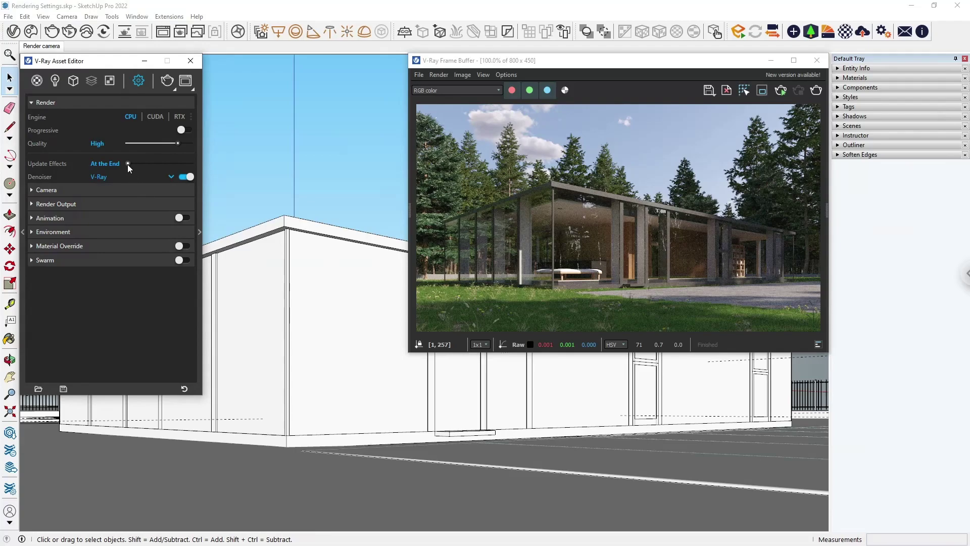
pyautogui.moveTo(127, 165); pyautogui.dragTo(191, 166)
pyautogui.moveTo(190, 166); pyautogui.dragTo(127, 165)
# Step: Set the Render Output image size to 1920 × 1080, keeping the 16:9 Widescreen aspect ratio
pyautogui.click(122, 204)
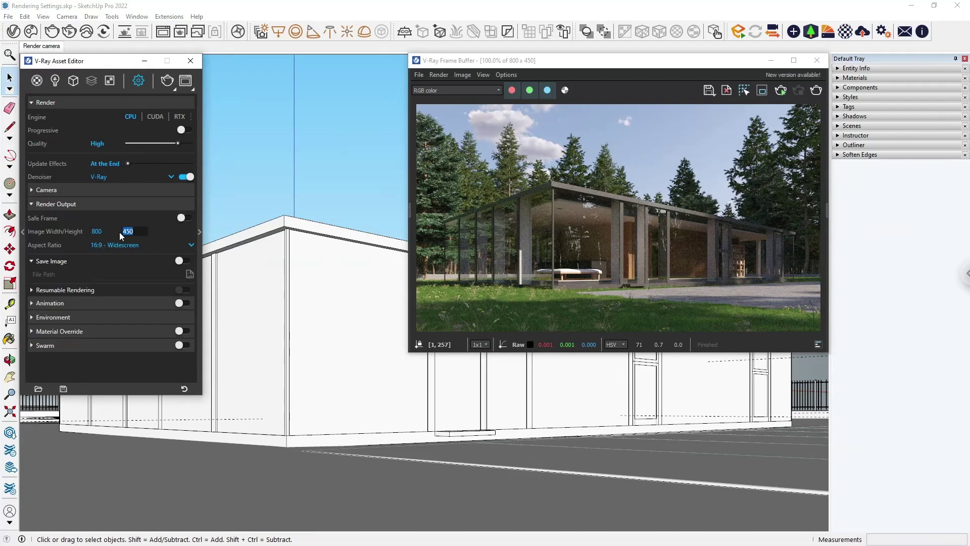
pyautogui.write('1080')
pyautogui.press('Return')
pyautogui.click(142, 245)
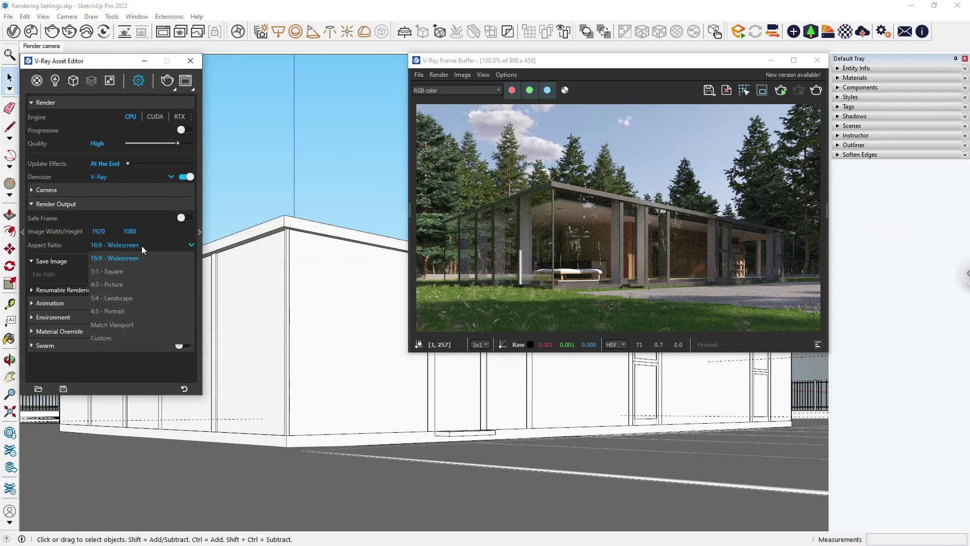
pyautogui.click(142, 246)
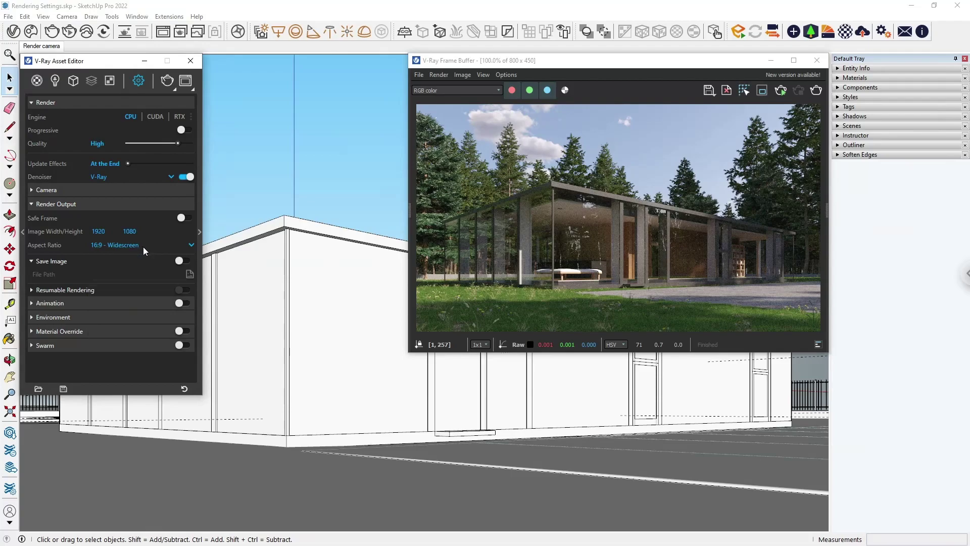
# Step: Auto-save the render as a JPG in the Assets folder and enable Resumable Rendering
pyautogui.click(182, 261)
pyautogui.click(190, 275)
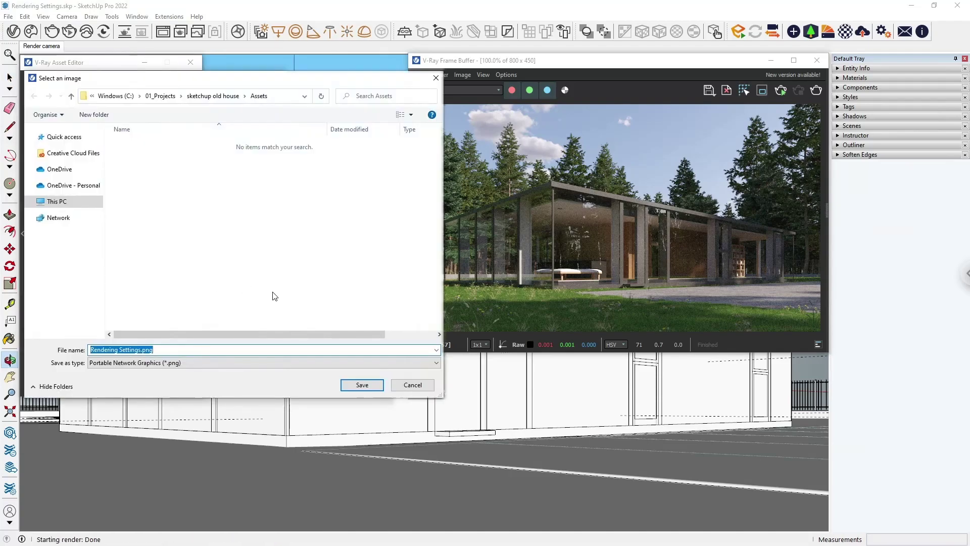
pyautogui.click(356, 384)
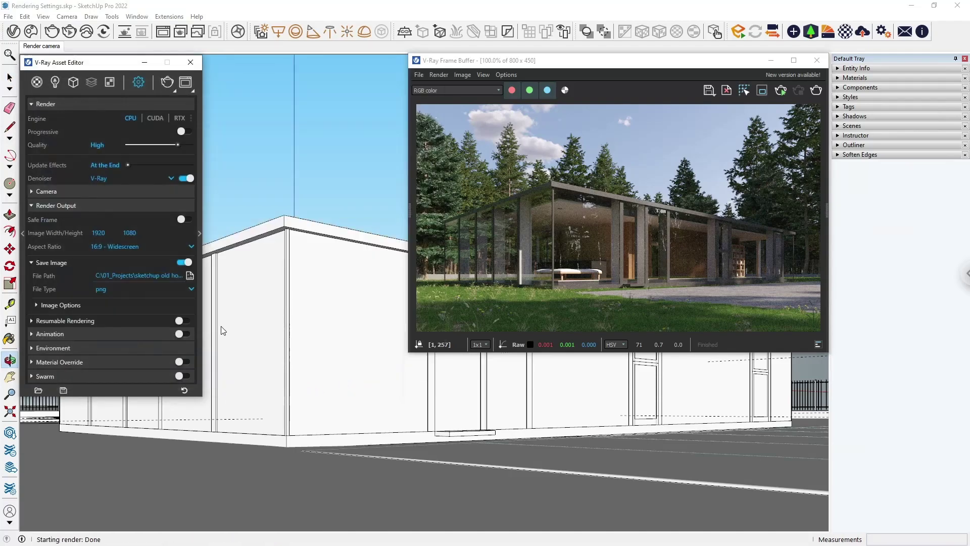
pyautogui.click(192, 289)
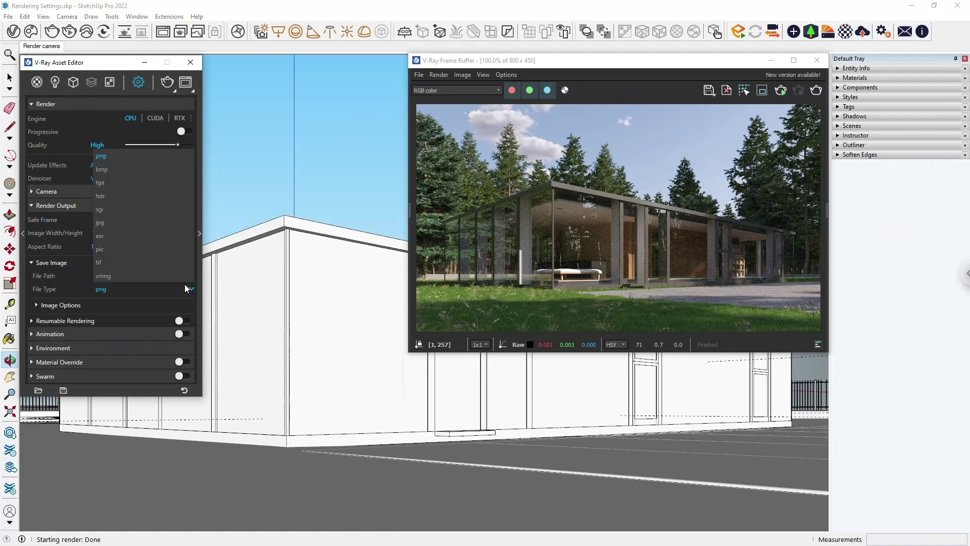
pyautogui.click(162, 222)
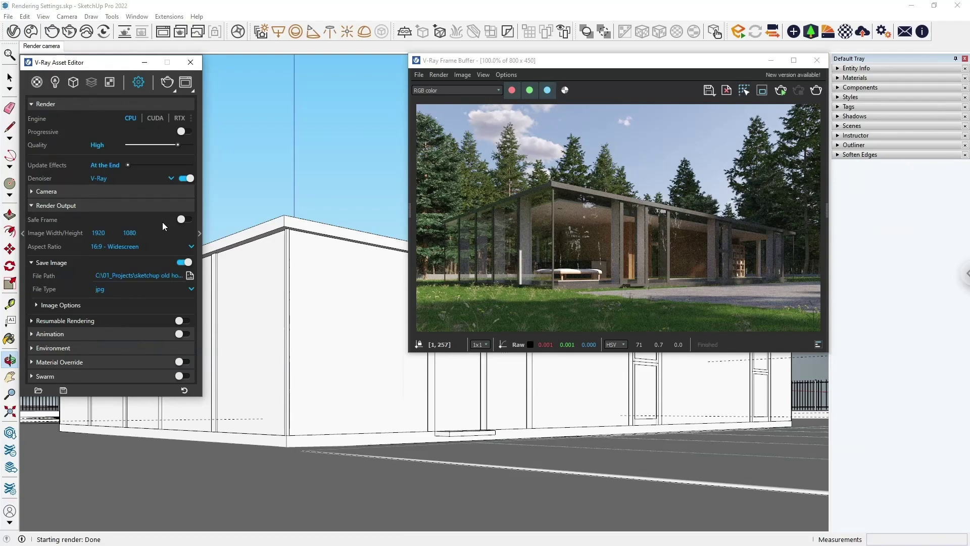
pyautogui.click(184, 321)
# Step: Save Rendering Settings.skp, render the pavilion at 1920 × 1080, then re-enable Progressive
pyautogui.click(8, 17)
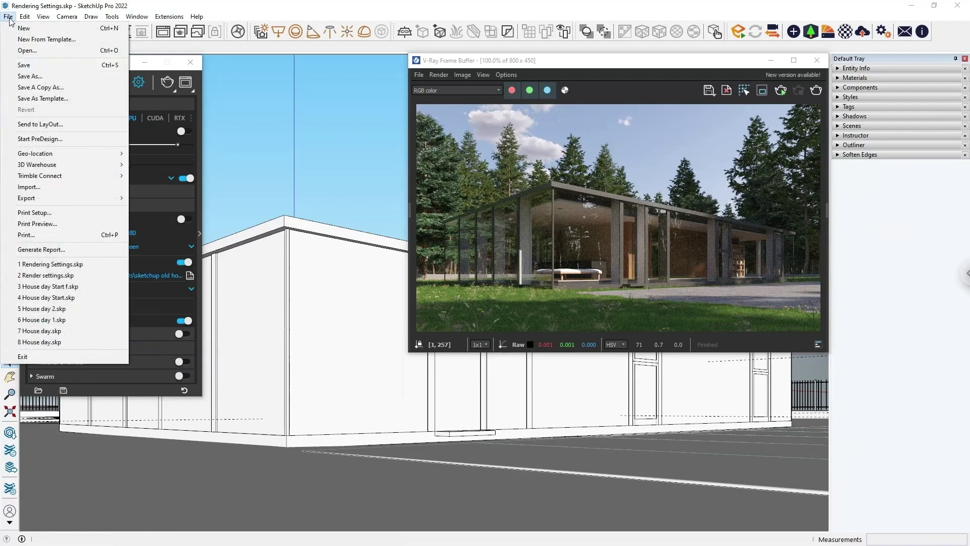
pyautogui.click(23, 66)
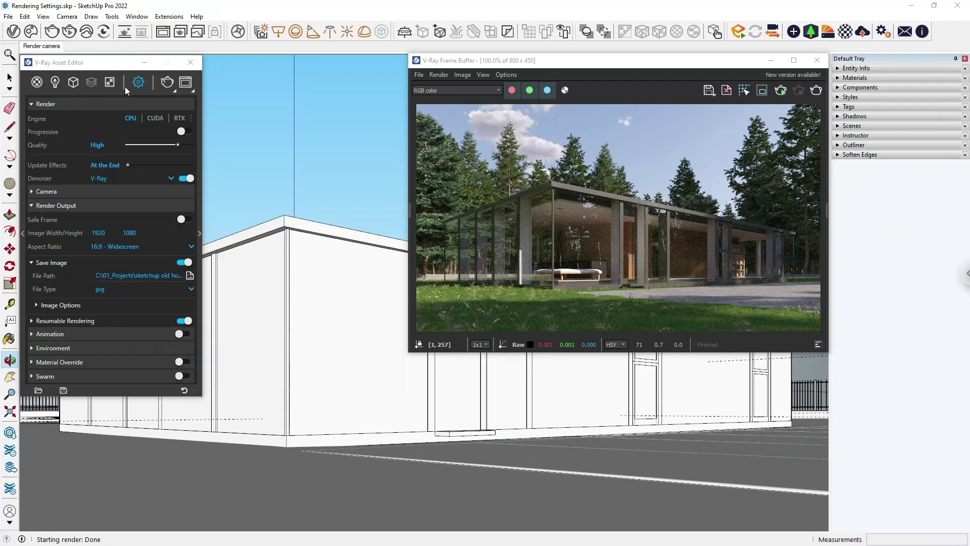
pyautogui.click(168, 81)
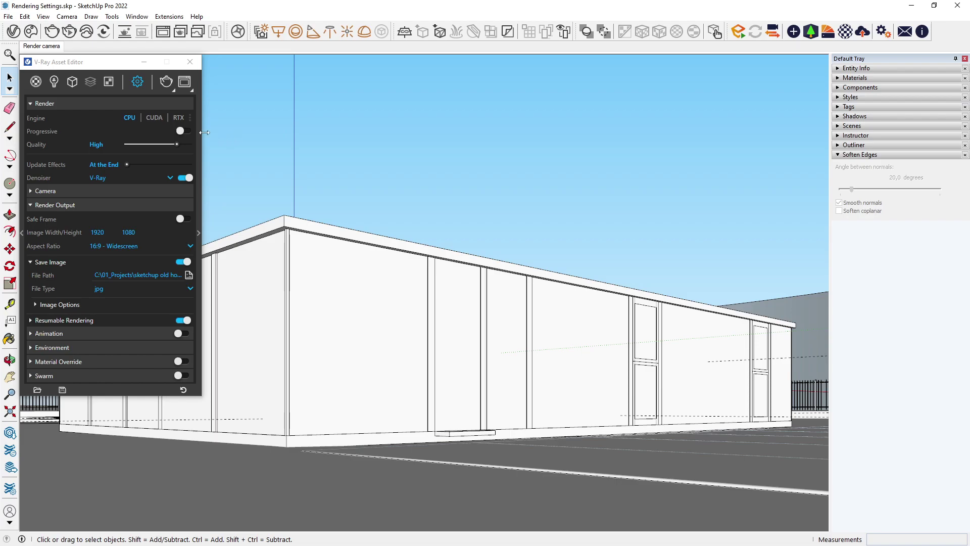
pyautogui.click(166, 83)
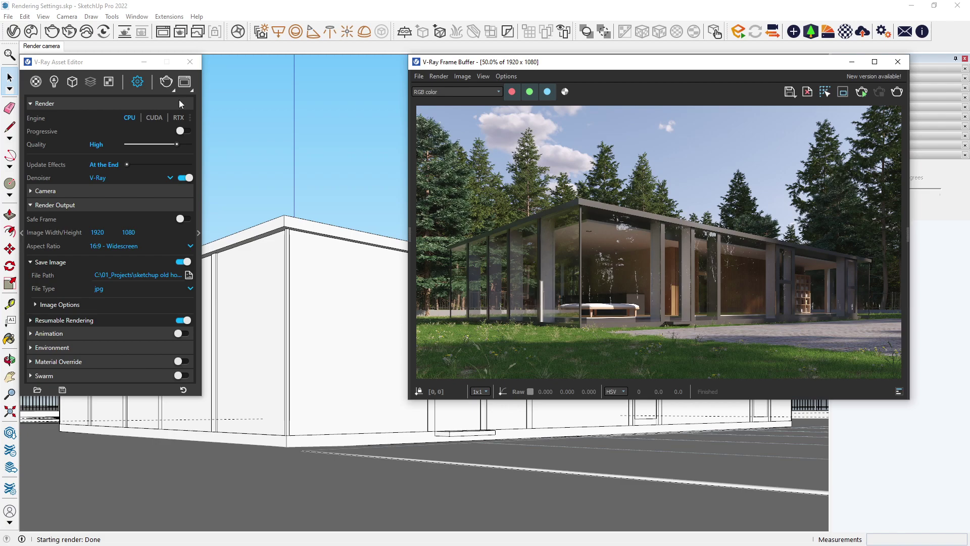
pyautogui.click(184, 131)
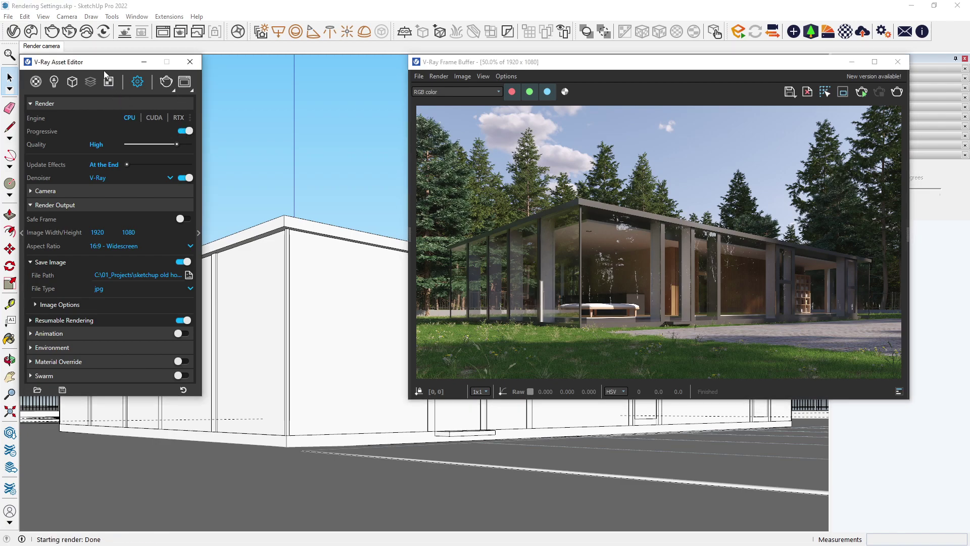
# Step: Send the scene to Chaos Cloud under a new project named 'Getting started with V-Ray'
pyautogui.click(86, 32)
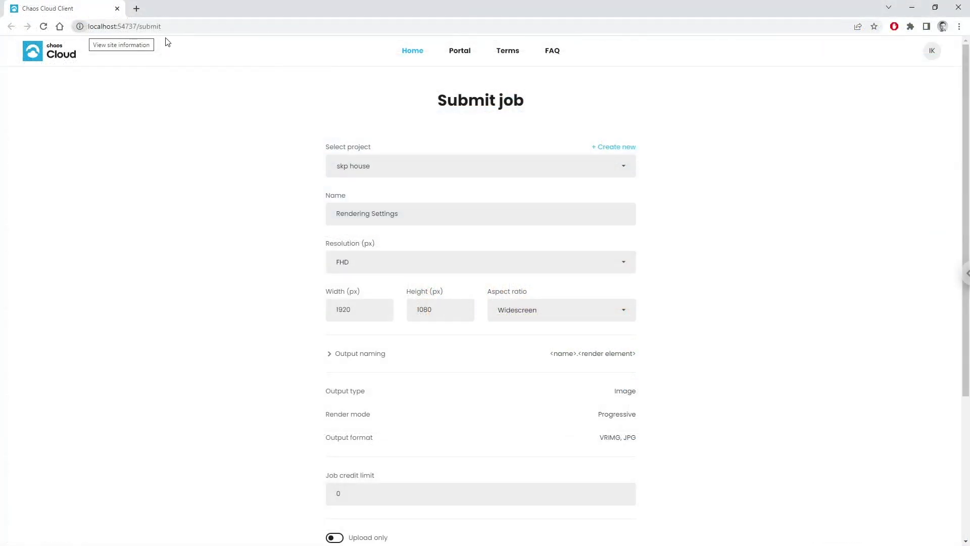
pyautogui.click(595, 147)
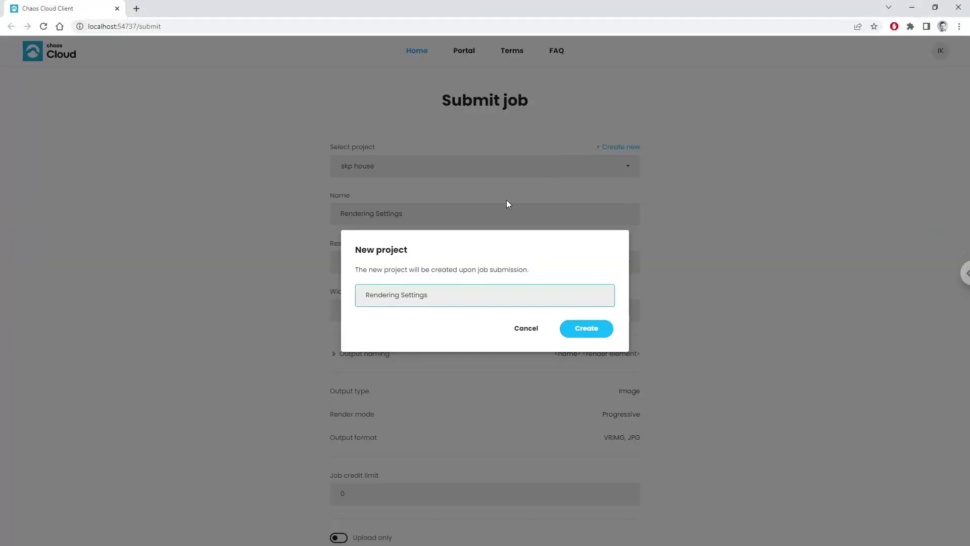
pyautogui.moveTo(454, 296); pyautogui.dragTo(286, 299)
pyautogui.write('Getting started with V-Ray')
pyautogui.click(581, 329)
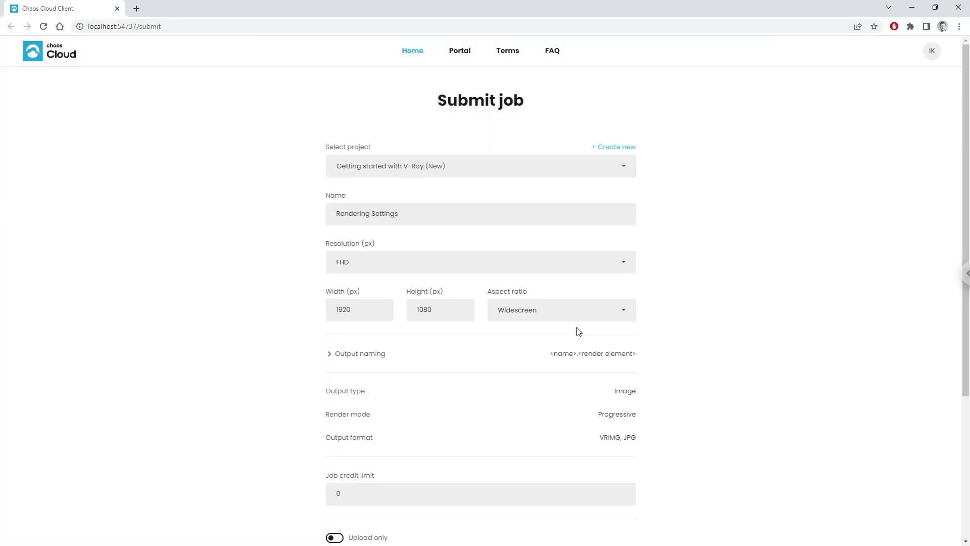
# Step: Confirm the job name and 1920 × 1080 resolution, and set the job credit limit to 1
pyautogui.click(437, 216)
pyautogui.click(363, 319)
pyautogui.click(438, 319)
pyautogui.scroll(-1, 413, 369)
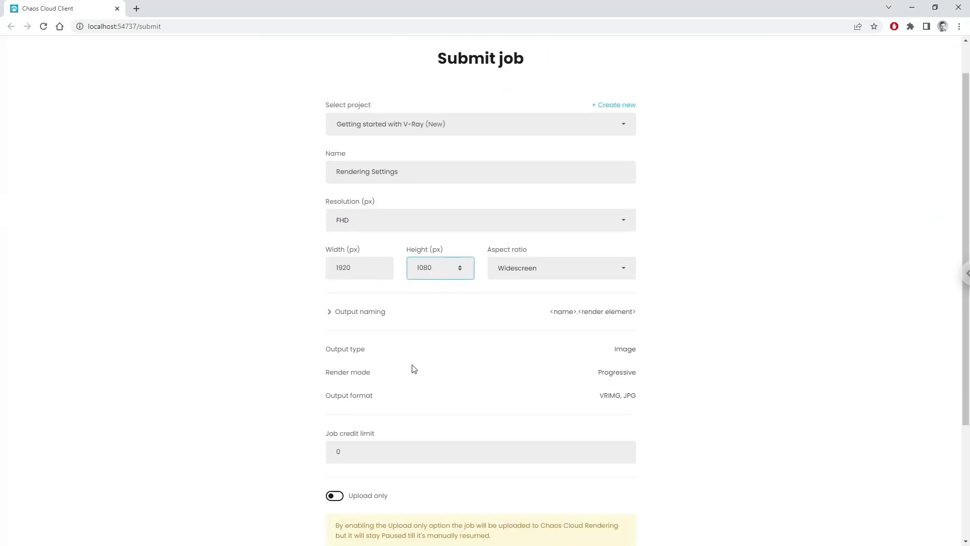
pyautogui.click(379, 451)
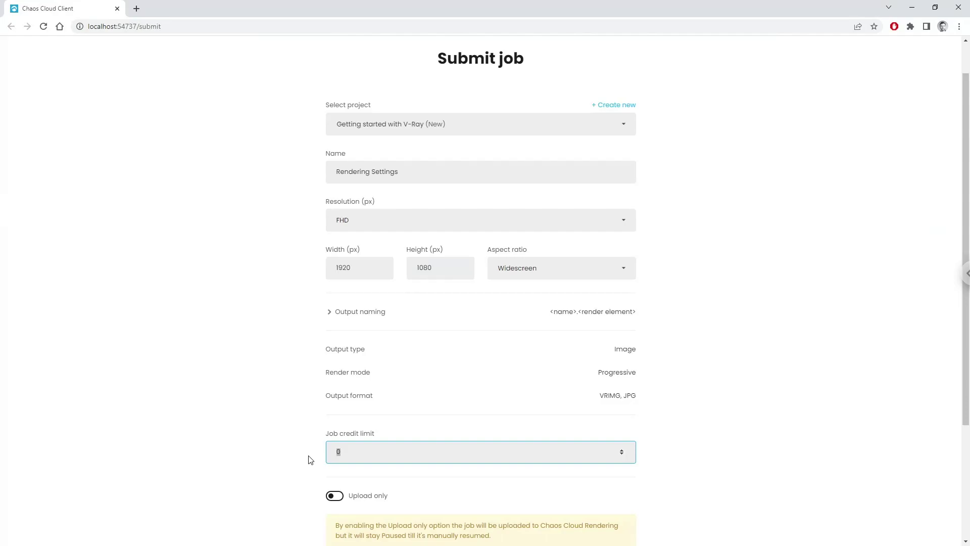
pyautogui.write('1')
pyautogui.click(310, 459)
pyautogui.scroll(-3, 311, 460)
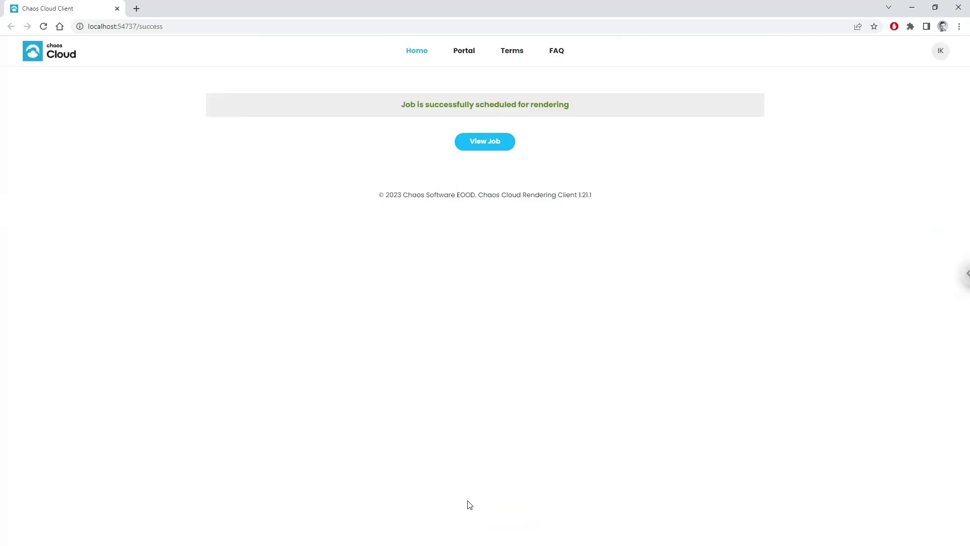
# Step: Open the scheduled Rendering Settings job's page on cloud.chaos.com to follow its progress
pyautogui.click(485, 144)
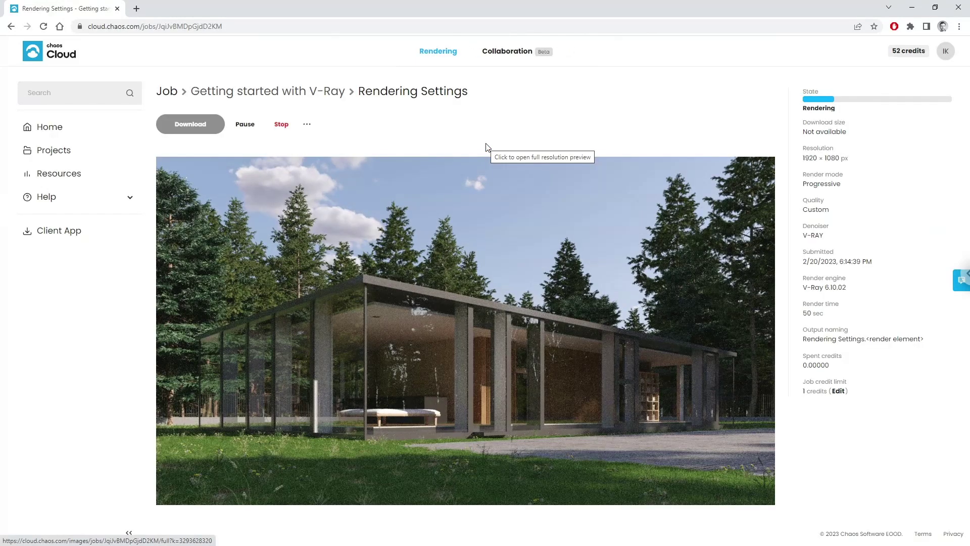